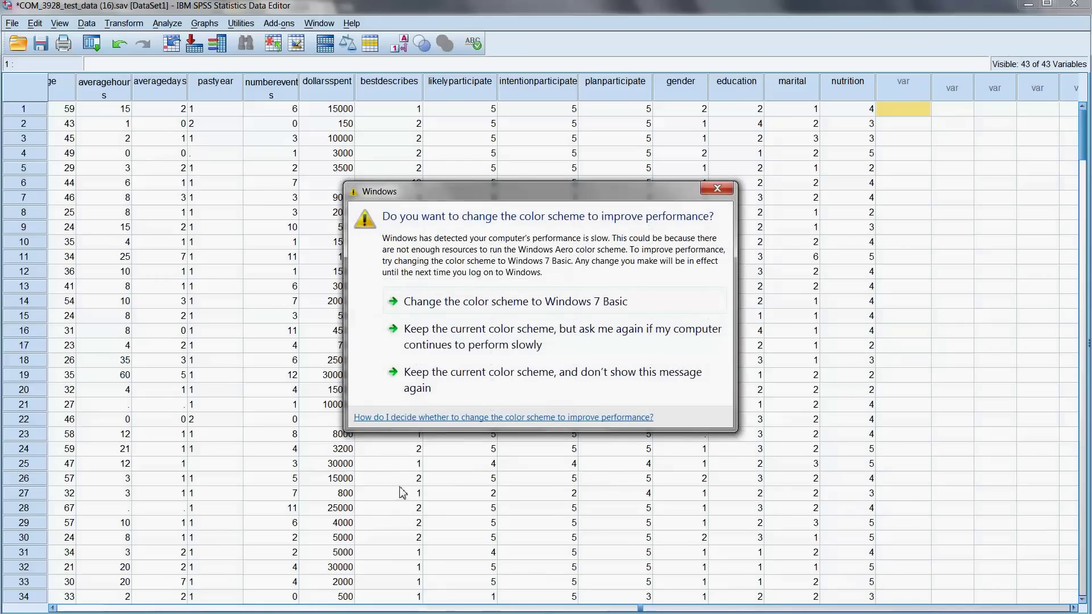
Step: In Compute Variable, clear the old averaging expression and begin the new one with '('
{"action": "left_click", "coordinate": [716, 189]}
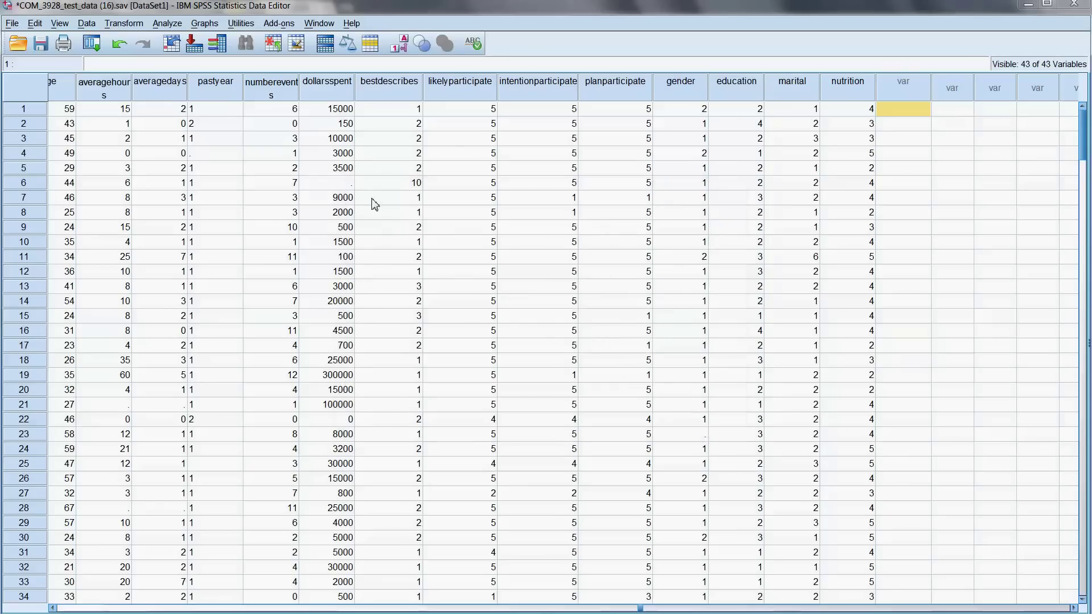
{"action": "left_click", "coordinate": [133, 26]}
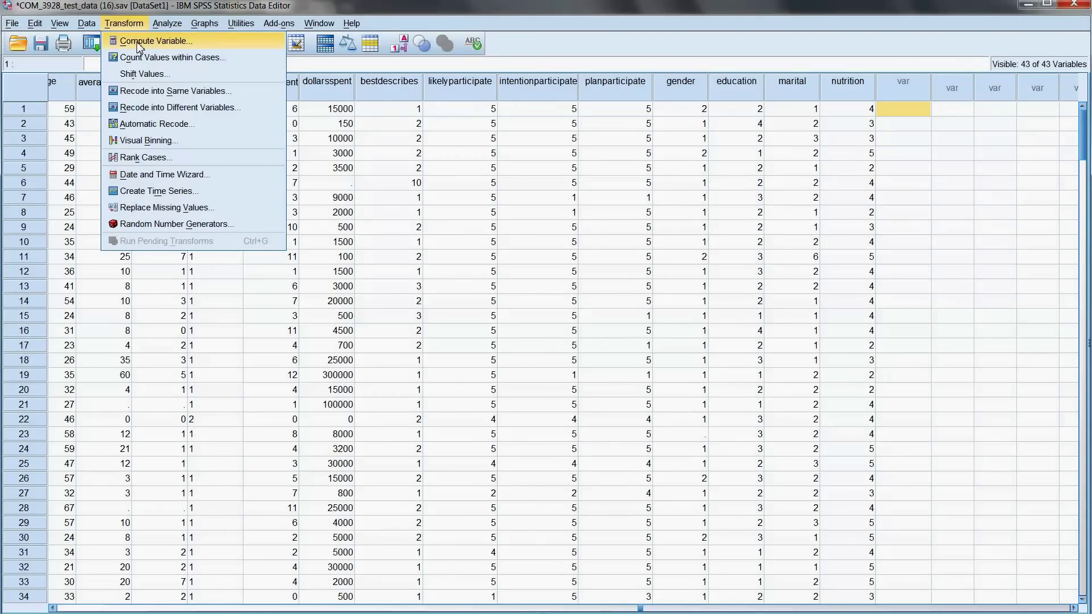
{"action": "left_click", "coordinate": [139, 46]}
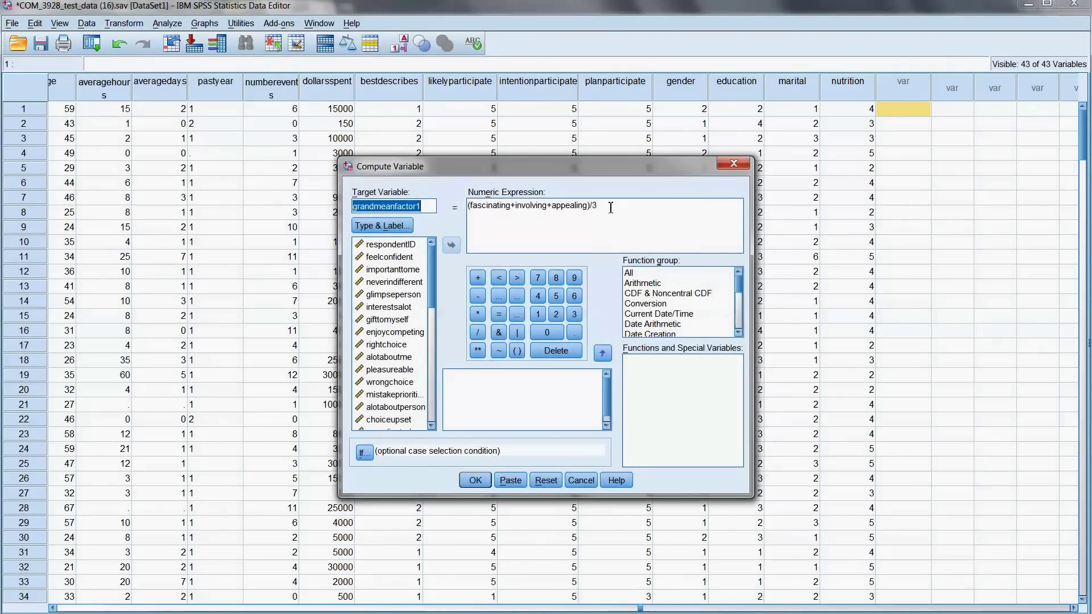
{"action": "left_click", "coordinate": [435, 207]}
{"action": "triple_click", "coordinate": [527, 213]}
{"action": "key", "text": "Delete"}
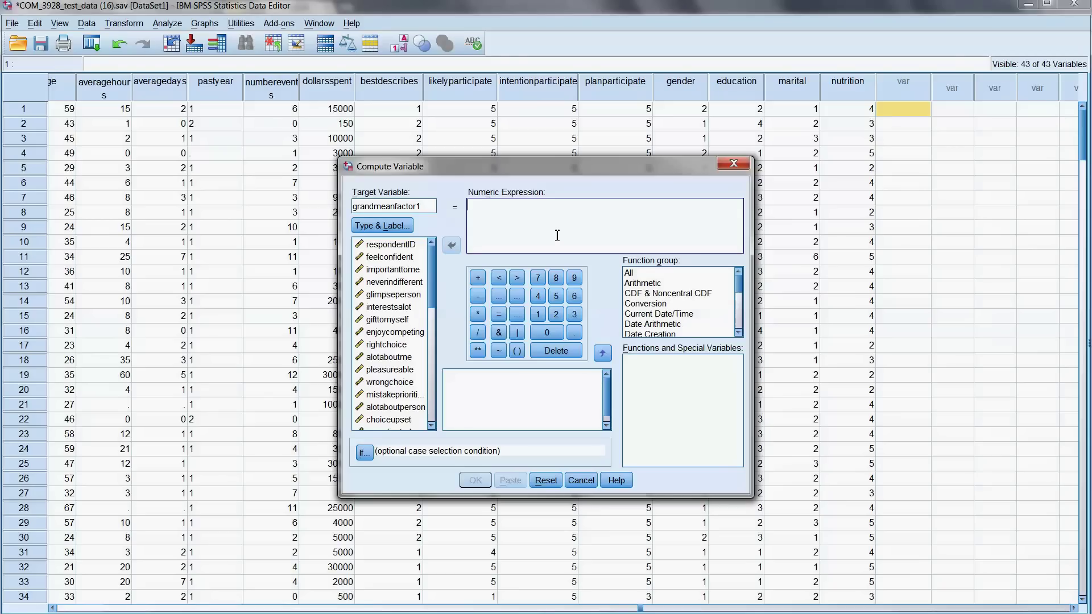
{"action": "type", "text": "("}
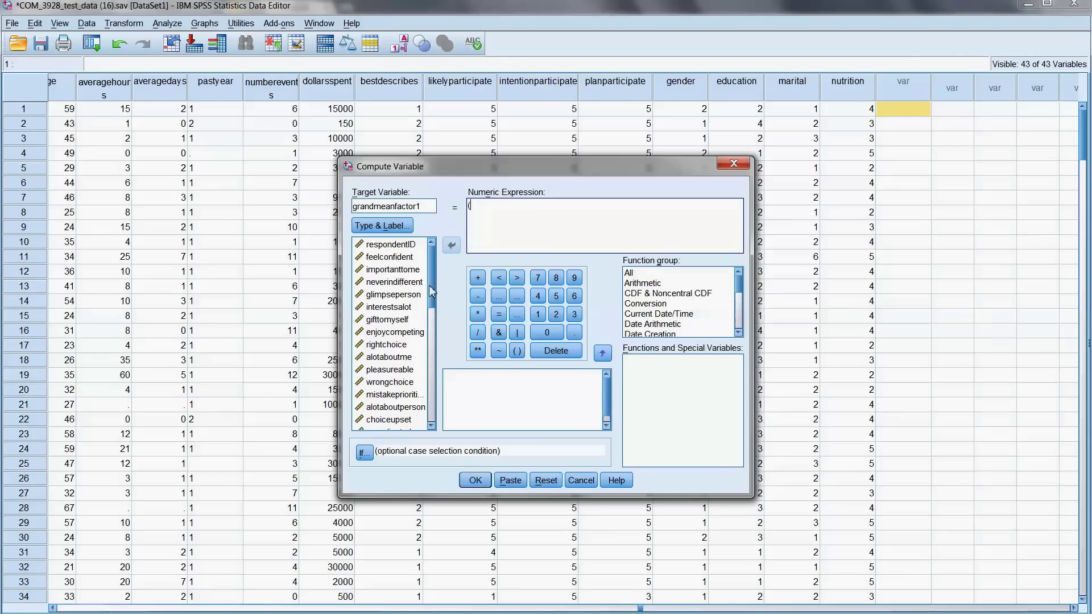
Step: Insert relevant, meansalot and fascinating into the expression, joined by plus signs
{"action": "left_click_drag", "start_coordinate": [431, 293], "coordinate": [431, 340]}
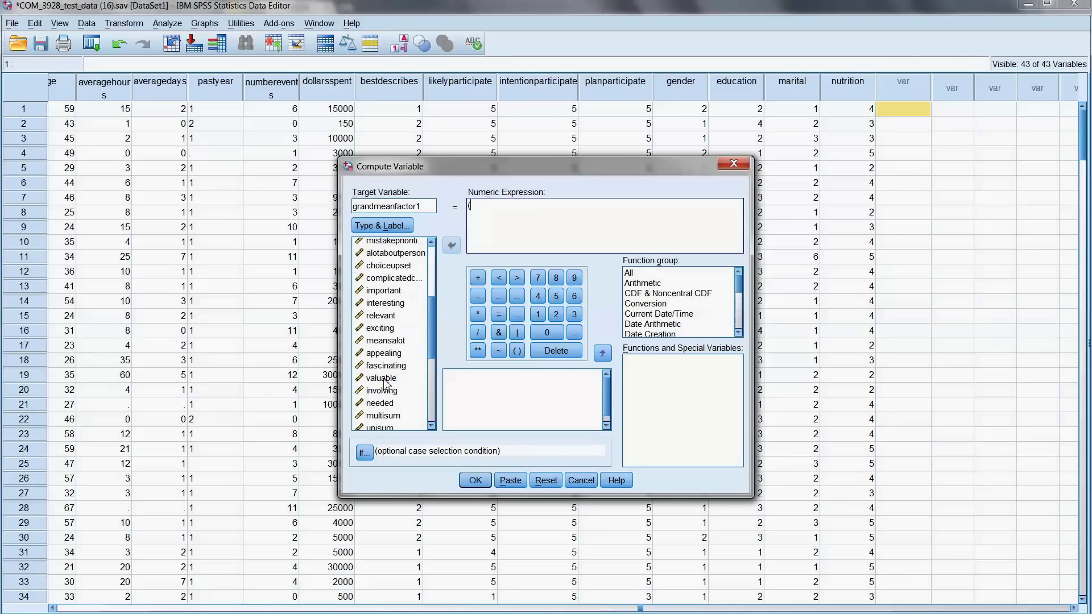
{"action": "left_click", "coordinate": [380, 319]}
{"action": "left_click", "coordinate": [380, 317]}
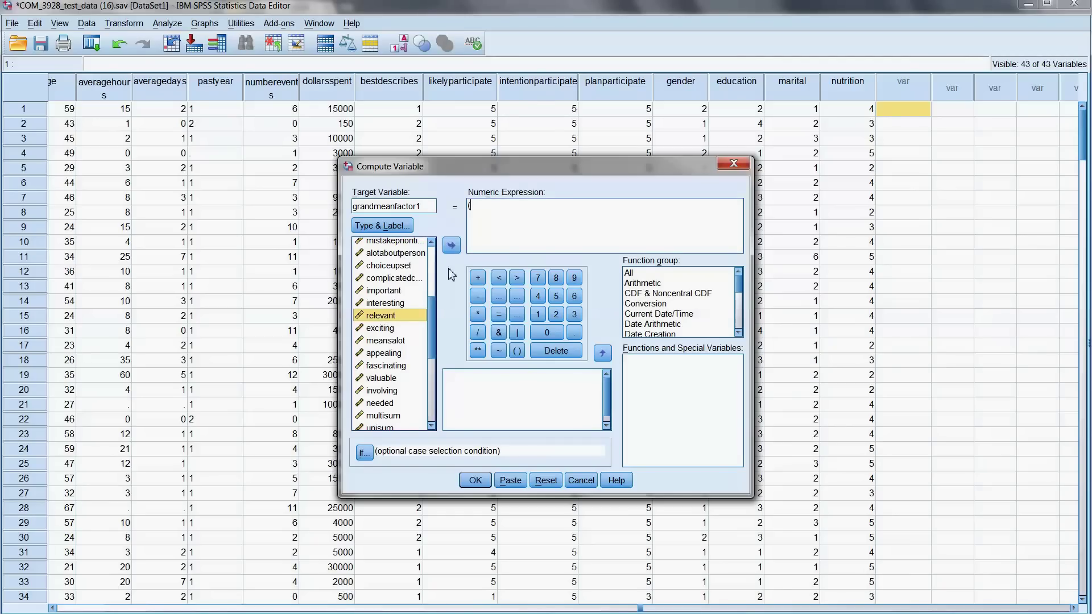
{"action": "left_click", "coordinate": [452, 247]}
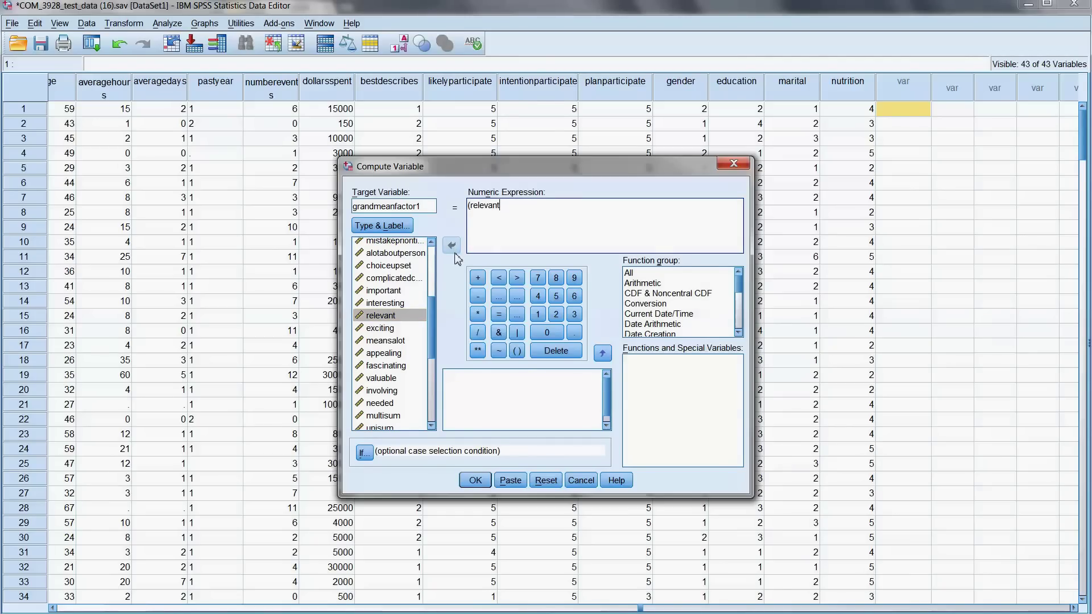
{"action": "type", "text": "="}
{"action": "type", "text": "+"}
{"action": "left_click", "coordinate": [386, 341]}
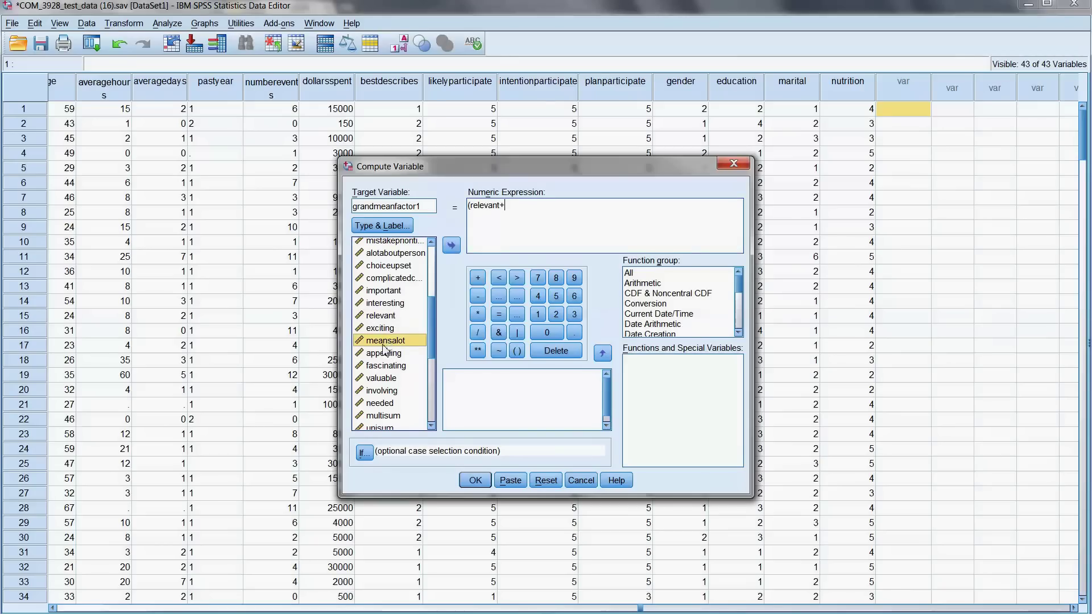
{"action": "left_click", "coordinate": [451, 245]}
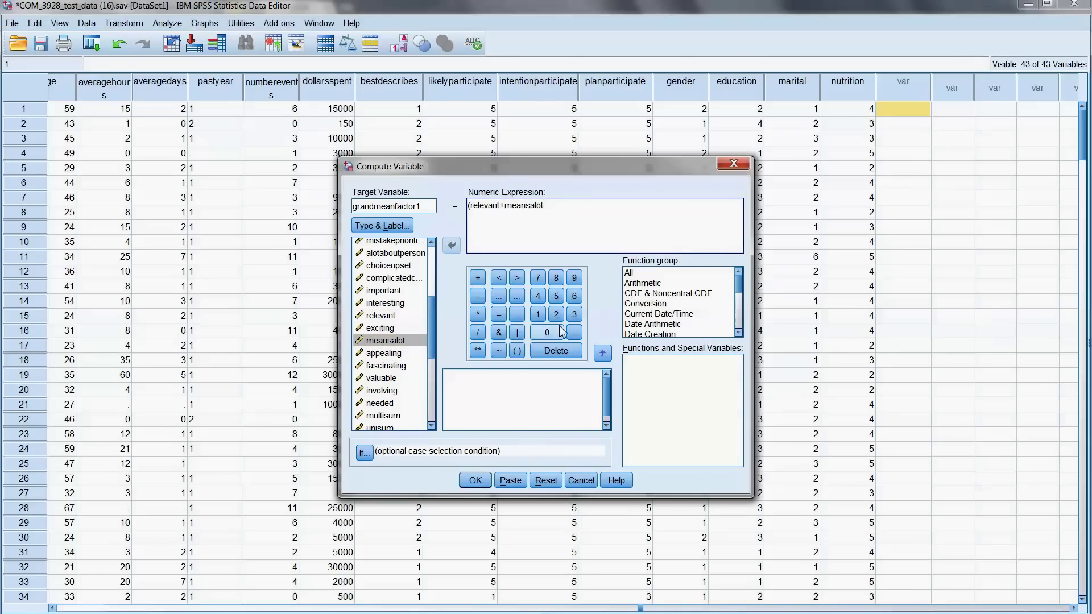
{"action": "left_click", "coordinate": [479, 281]}
{"action": "left_click", "coordinate": [387, 366]}
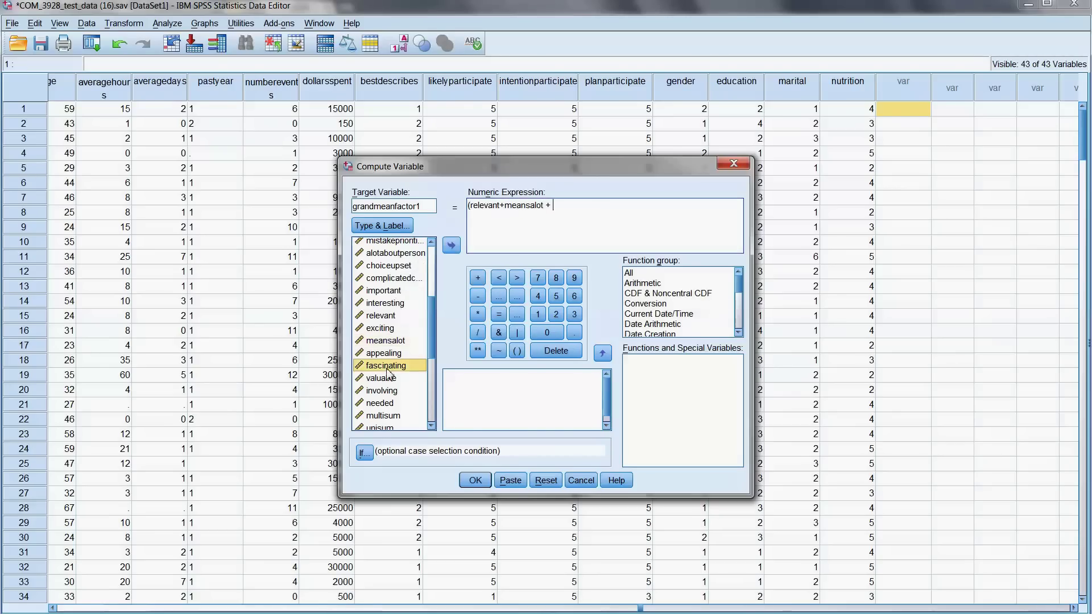
{"action": "left_click", "coordinate": [450, 245]}
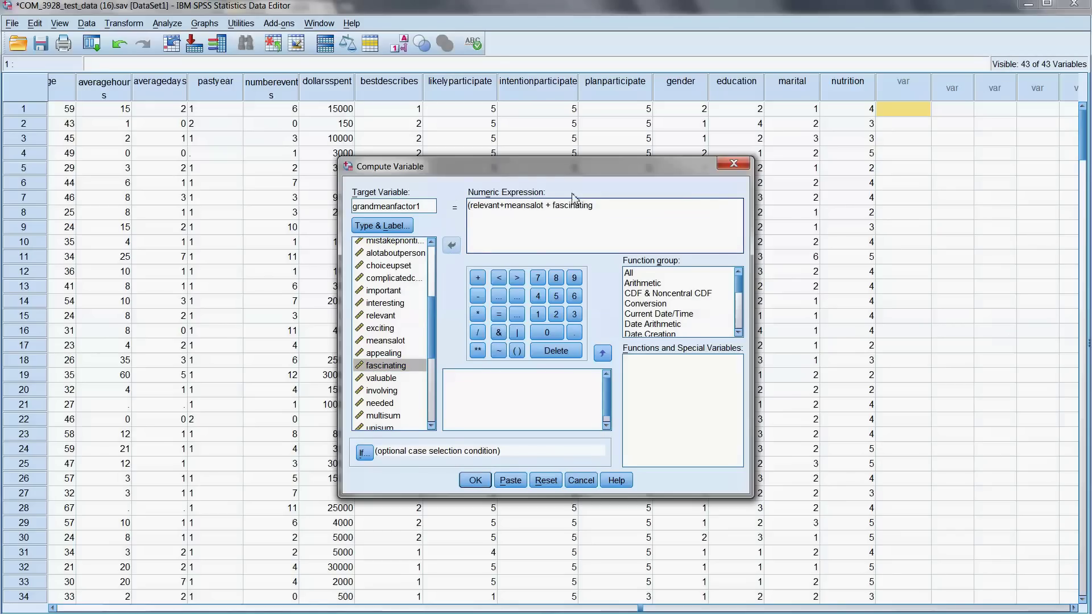
{"action": "left_click", "coordinate": [567, 226]}
Step: Close the bracket and divide the sum by 3
{"action": "type", "text": ")"}
{"action": "left_click", "coordinate": [478, 332]}
{"action": "left_click", "coordinate": [572, 313]}
Step: Retype the target variable as grandmeanfactor1 and dismiss the colour-scheme warning
{"action": "left_click_drag", "start_coordinate": [422, 206], "coordinate": [343, 207]}
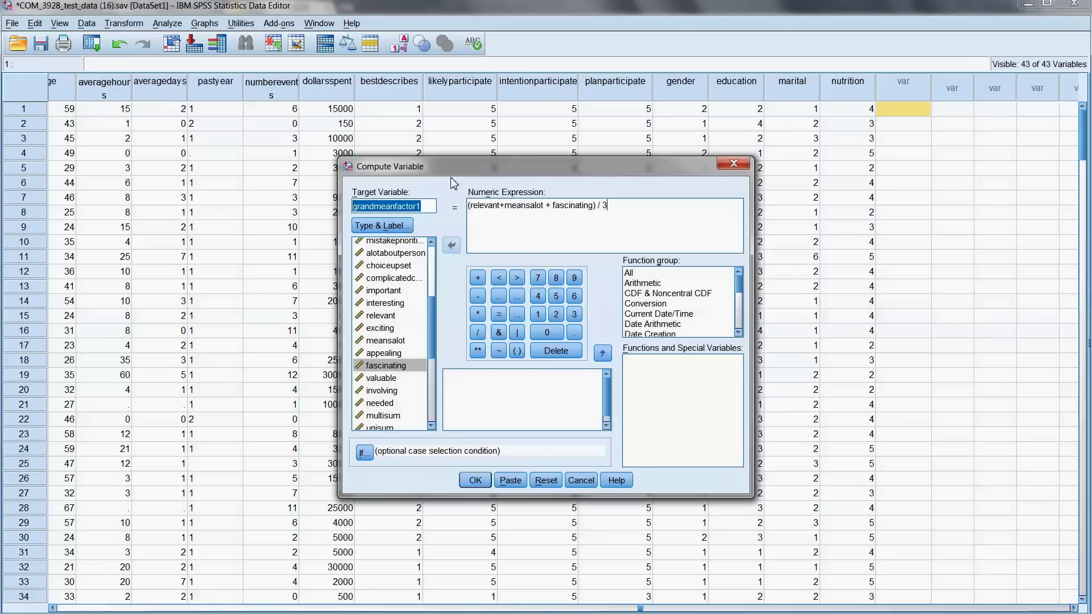
{"action": "type", "text": "grandm"}
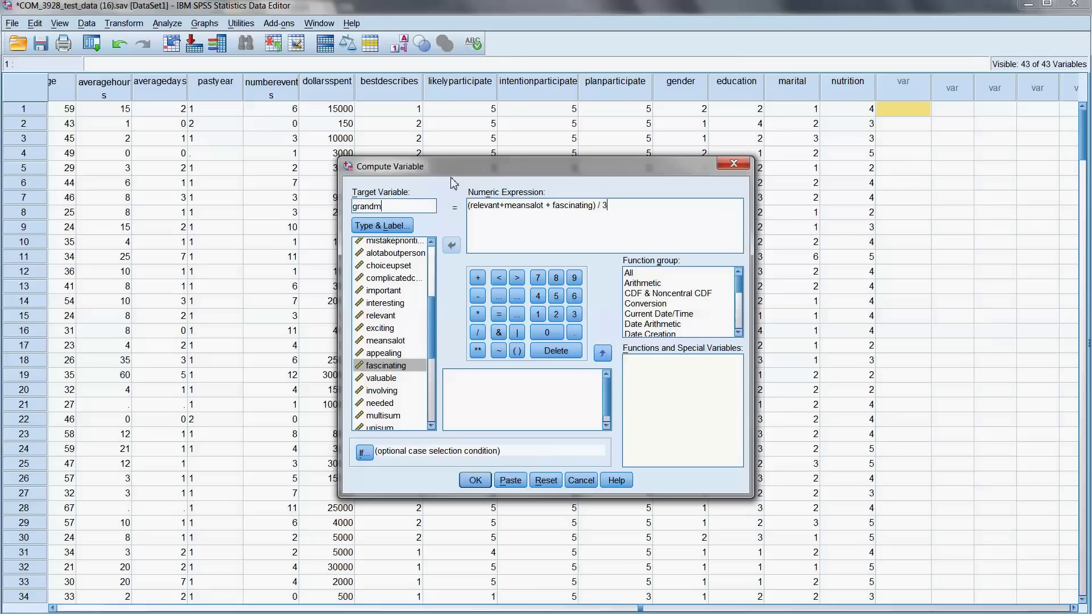
{"action": "type", "text": "eanfactor1"}
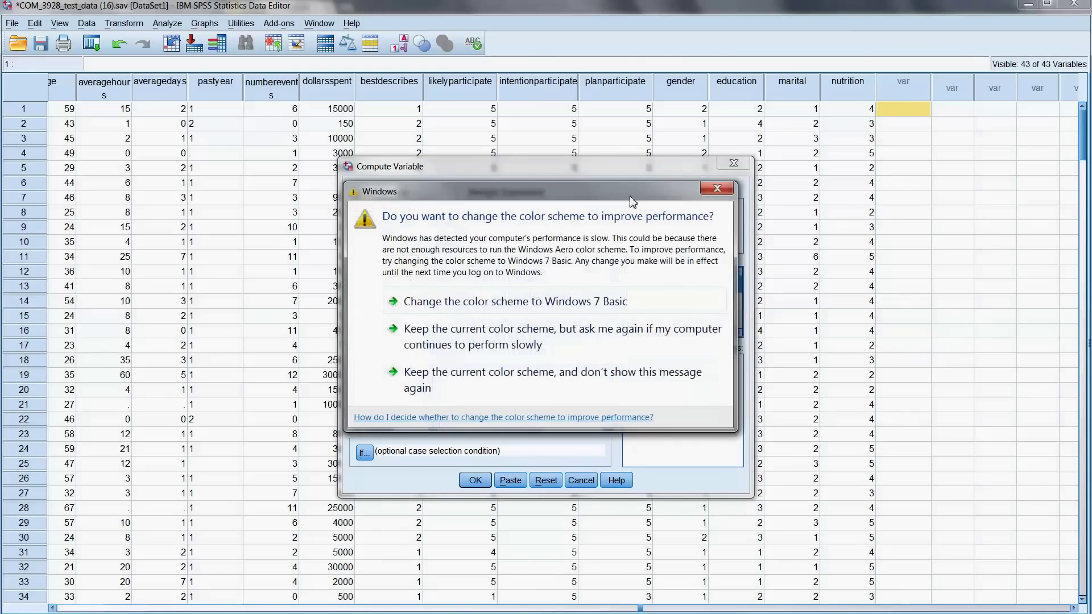
{"action": "left_click", "coordinate": [718, 187]}
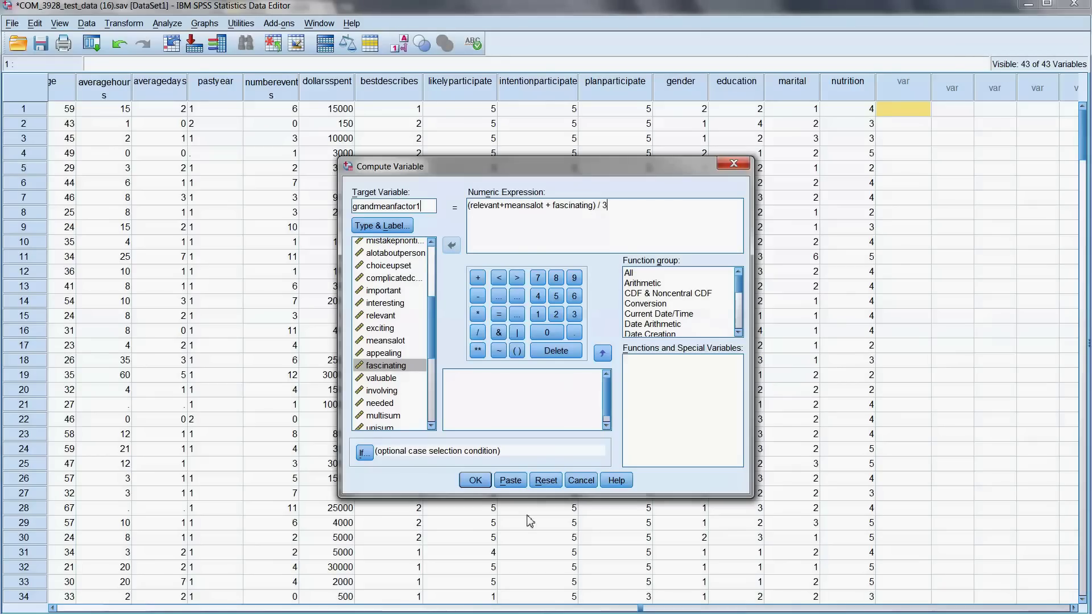
Step: Run the computation and scroll the Data Editor to the new grandmeanfactor1 column
{"action": "left_click", "coordinate": [477, 481]}
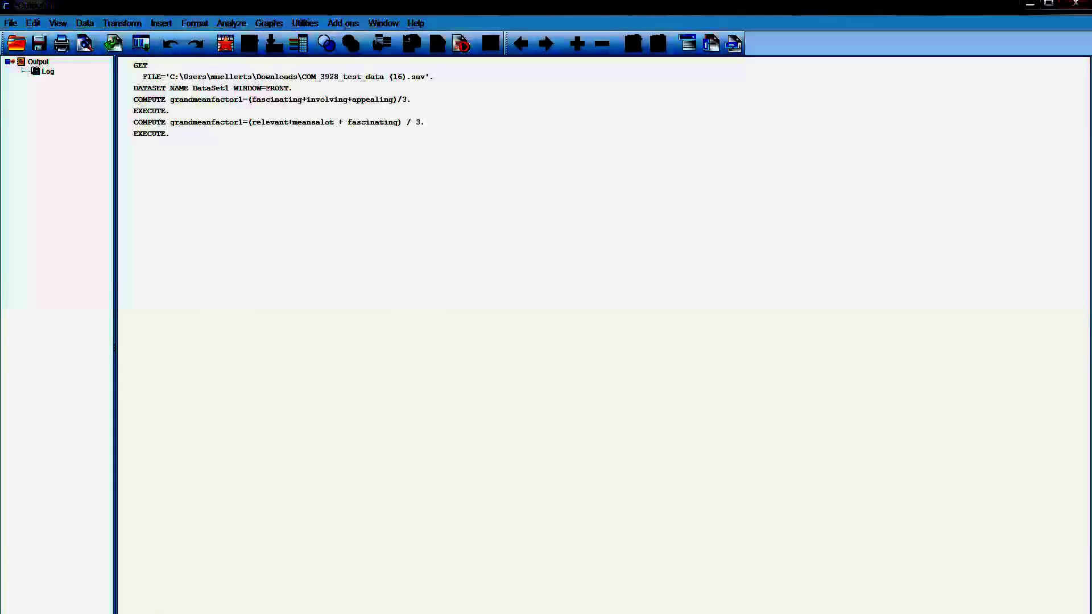
{"action": "mouse_move", "coordinate": [168, 612]}
{"action": "left_click", "coordinate": [244, 578]}
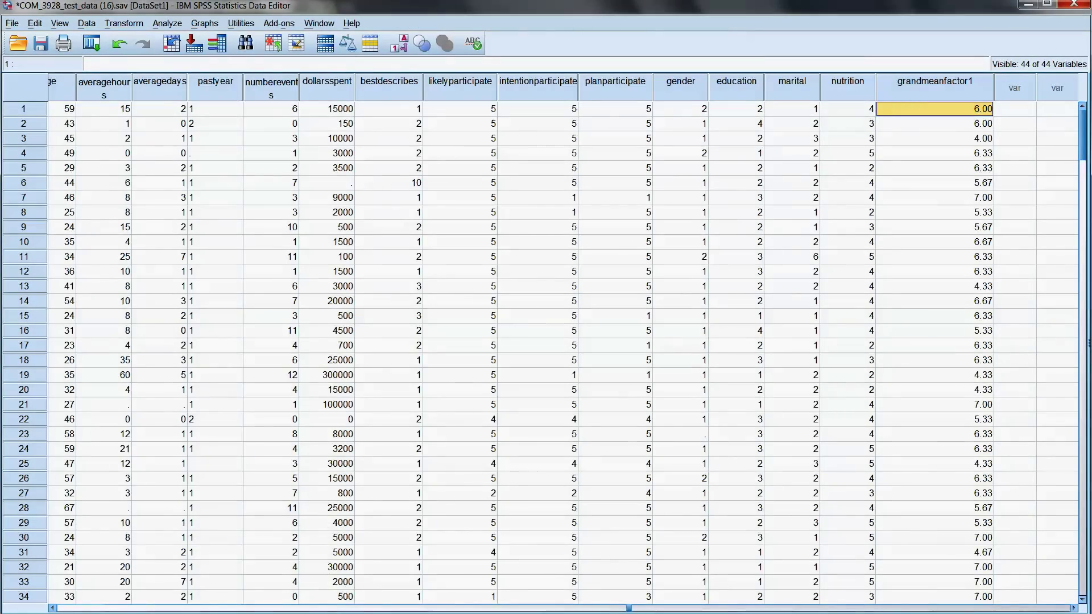
{"action": "left_click", "coordinate": [421, 609]}
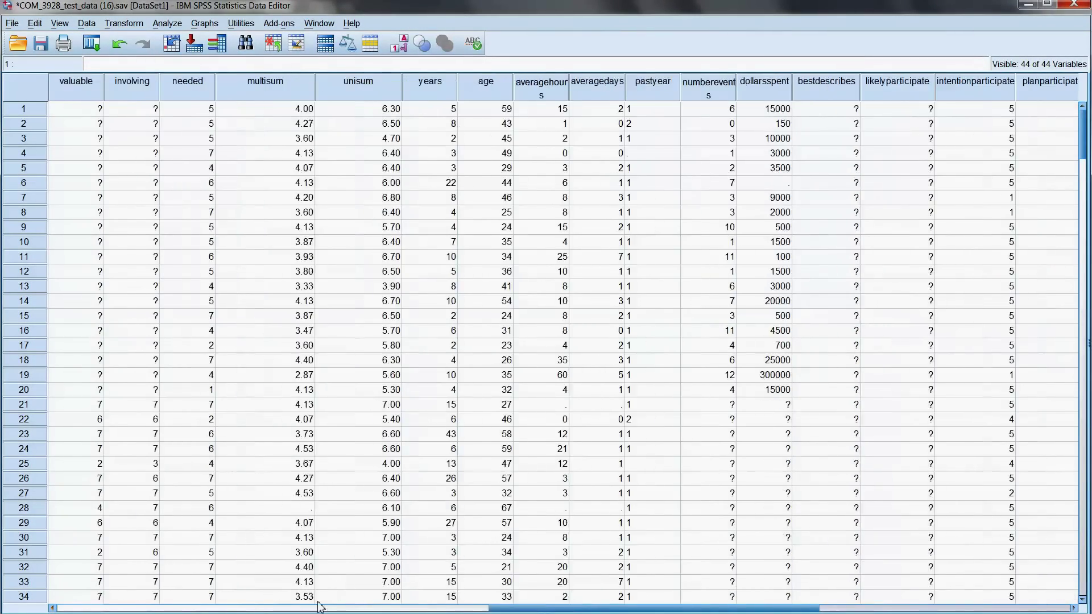
{"action": "scroll", "coordinate": [420, 608], "scroll_direction": "left", "scroll_amount": 10}
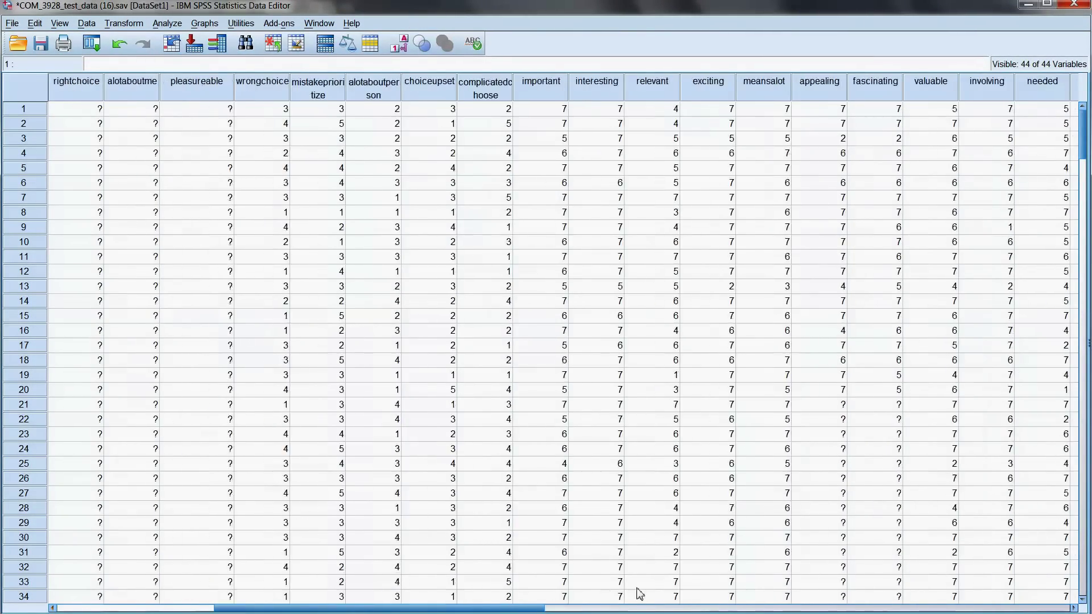
{"action": "scroll", "coordinate": [700, 595], "scroll_direction": "left", "scroll_amount": 6}
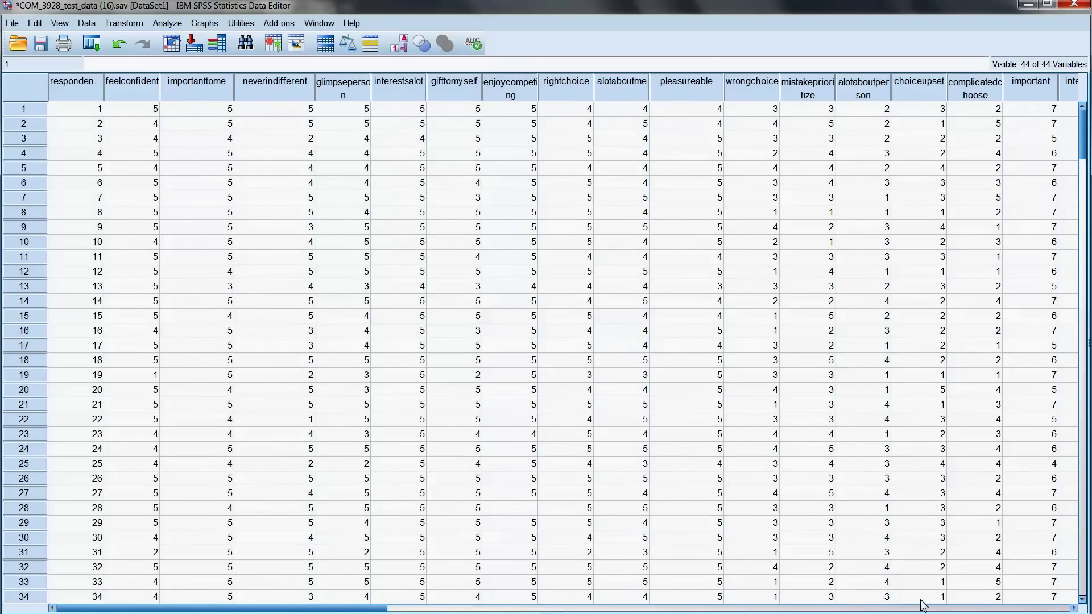
{"action": "left_click_drag", "start_coordinate": [358, 608], "coordinate": [640, 608]}
{"action": "scroll", "coordinate": [681, 319], "scroll_direction": "right", "scroll_amount": 15}
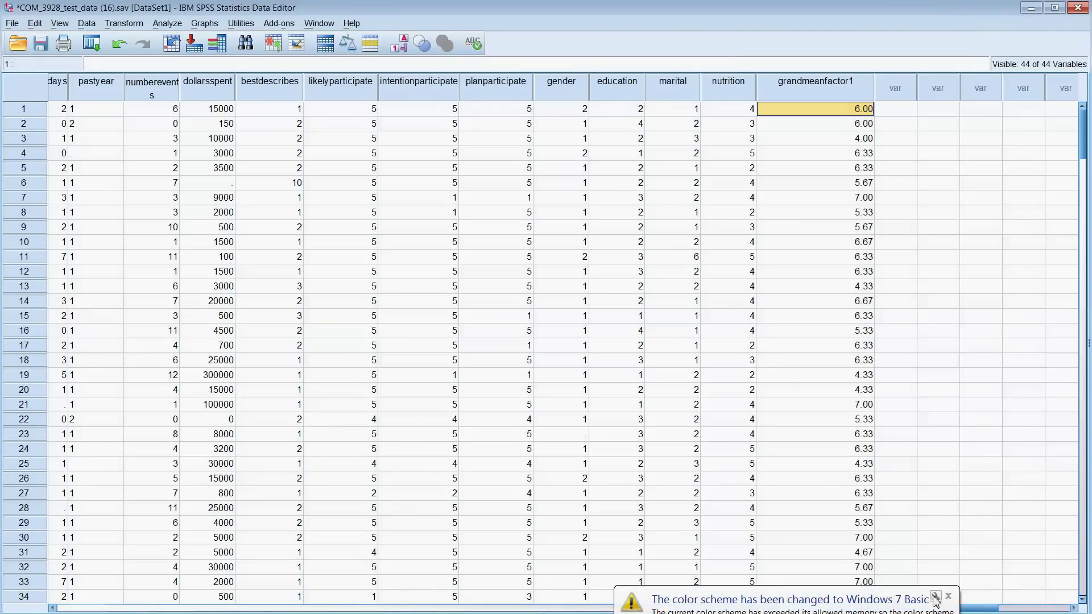
Step: Close the Windows 7 Basic colour-scheme balloon at the bottom right
{"action": "left_click", "coordinate": [953, 604]}
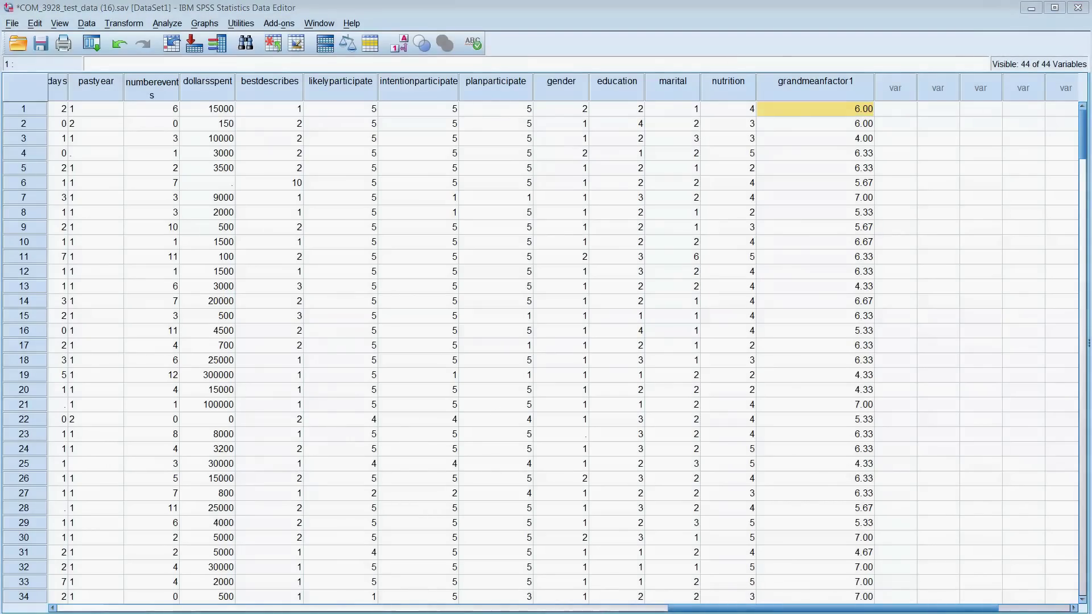